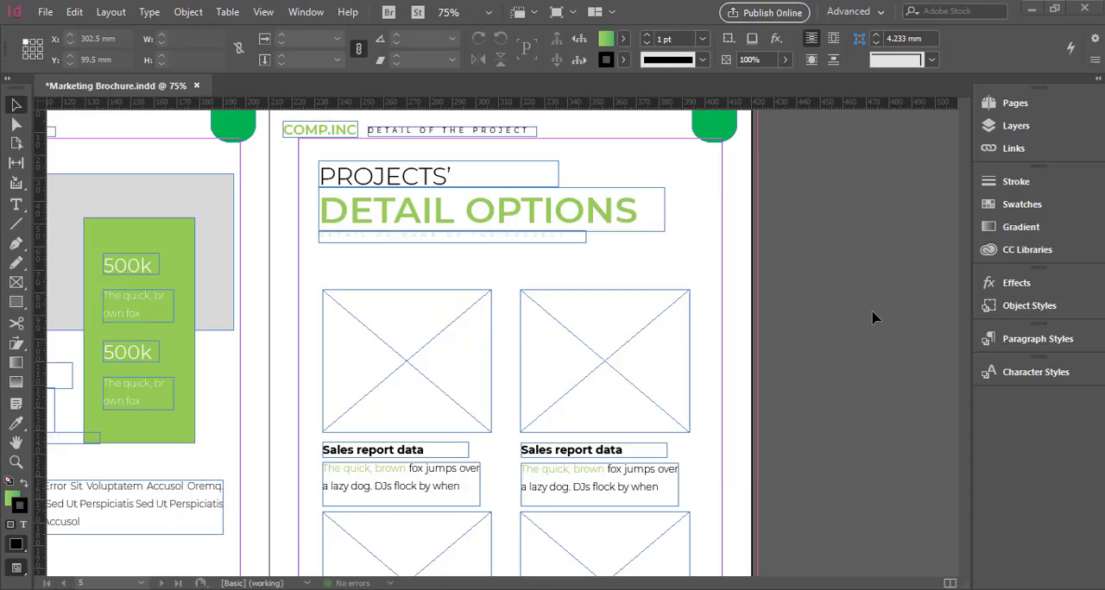
Create a new document from the [Default] preset, 51p0 by 66p0
click(46, 15)
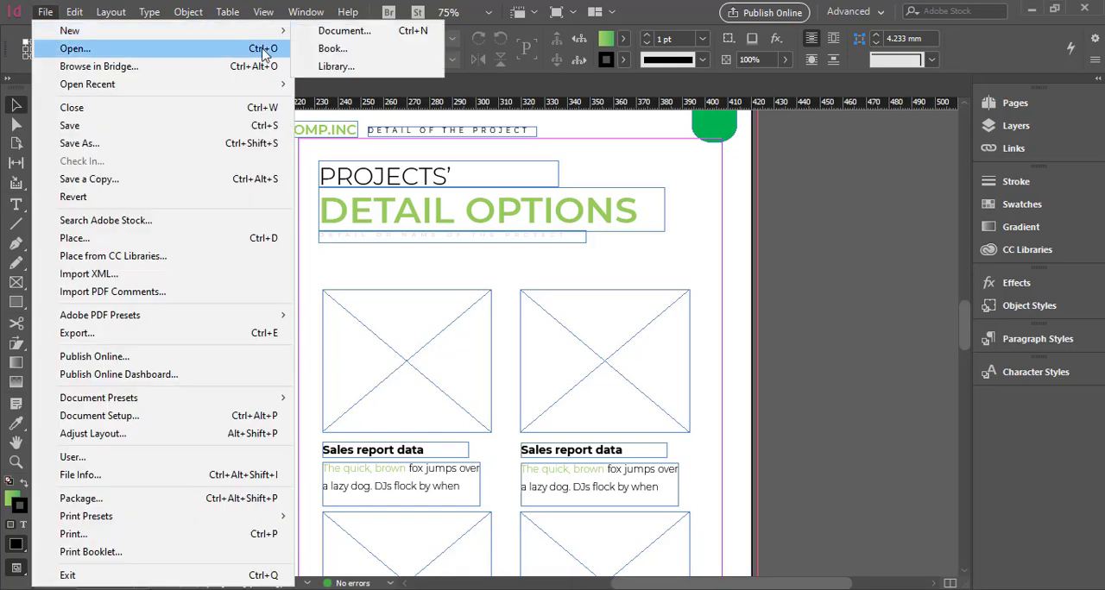
mouse_move(276, 31)
click(333, 33)
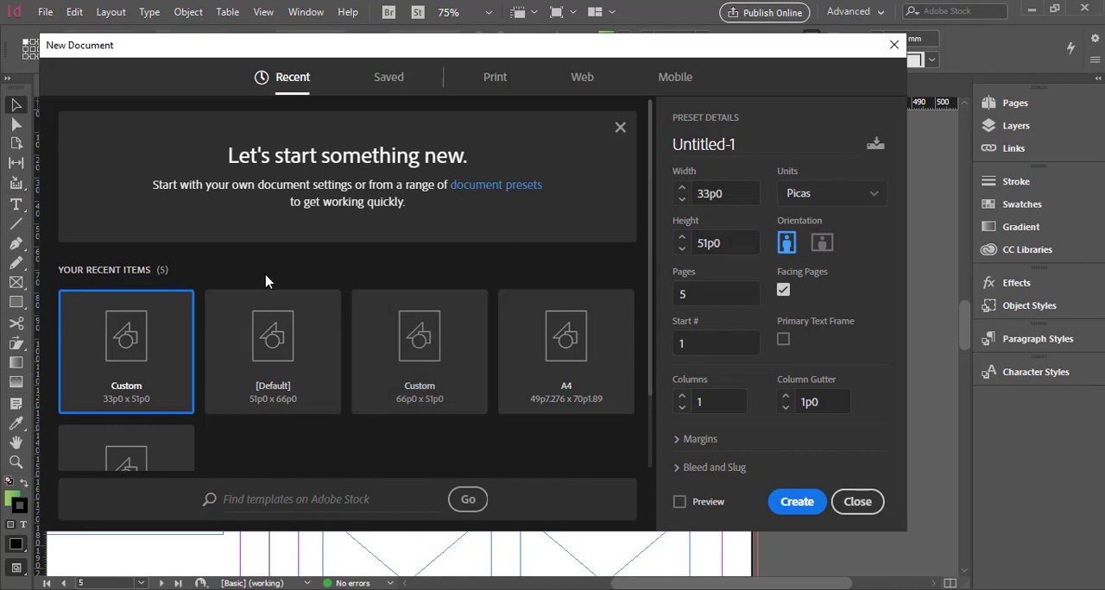
scroll(277, 354, down, 2)
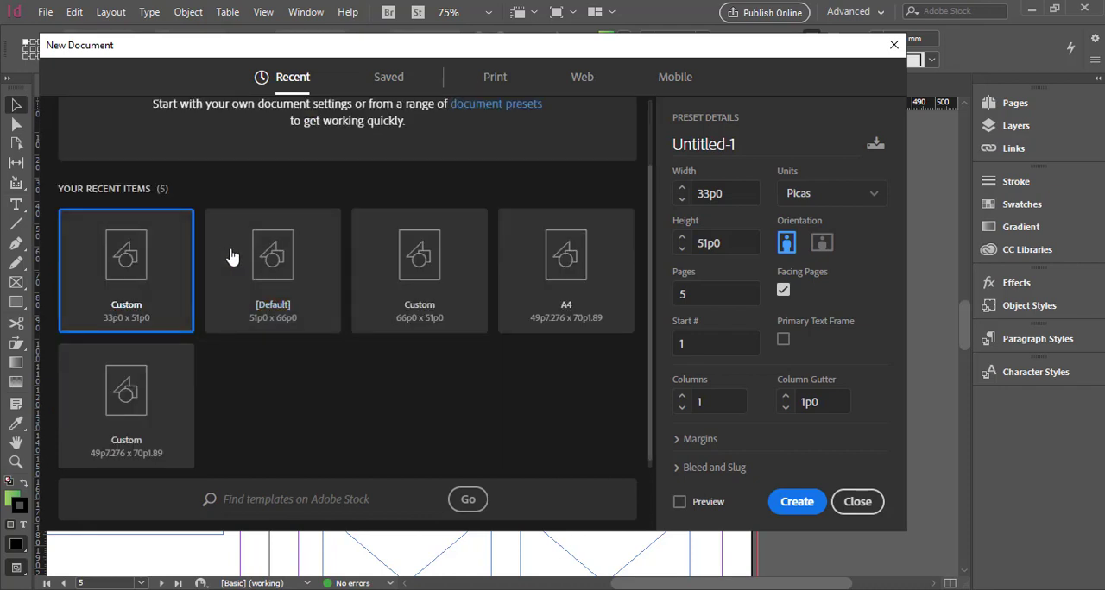
click(285, 261)
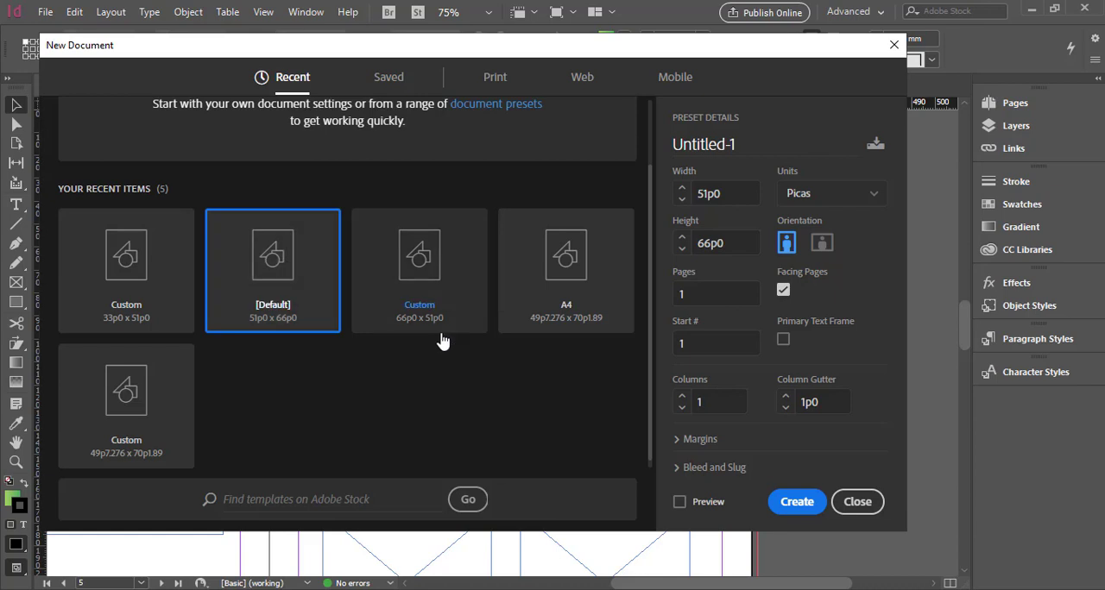
click(794, 507)
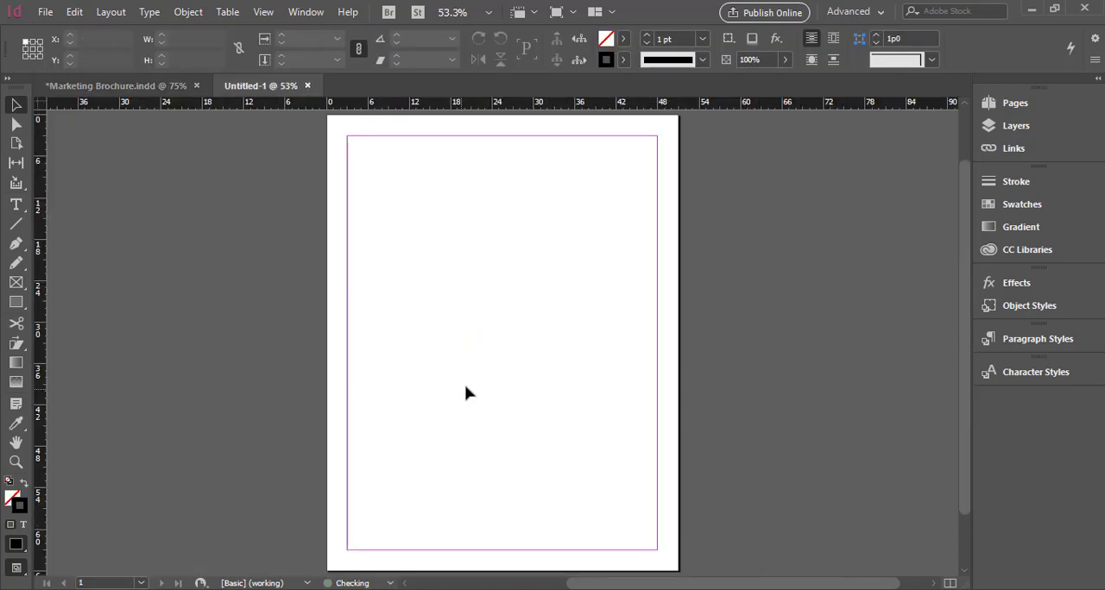
Draw a rectangle frame about 20p0 wide and 16p0 high inside the page's upper-left margin corner
key(ctrl+1)
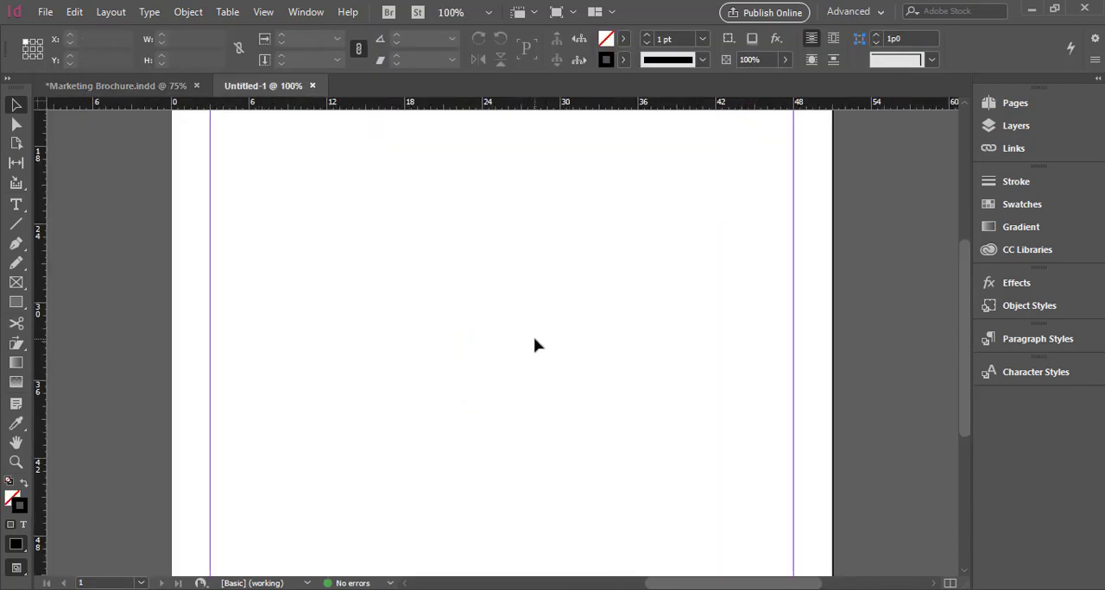
scroll(535, 344, up, 2)
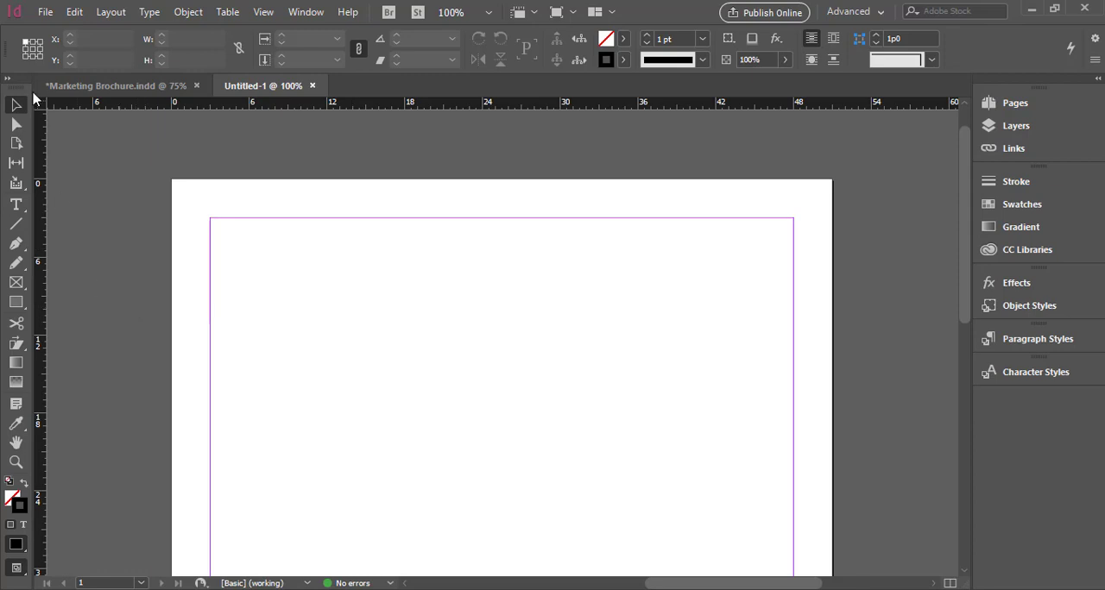
click(18, 287)
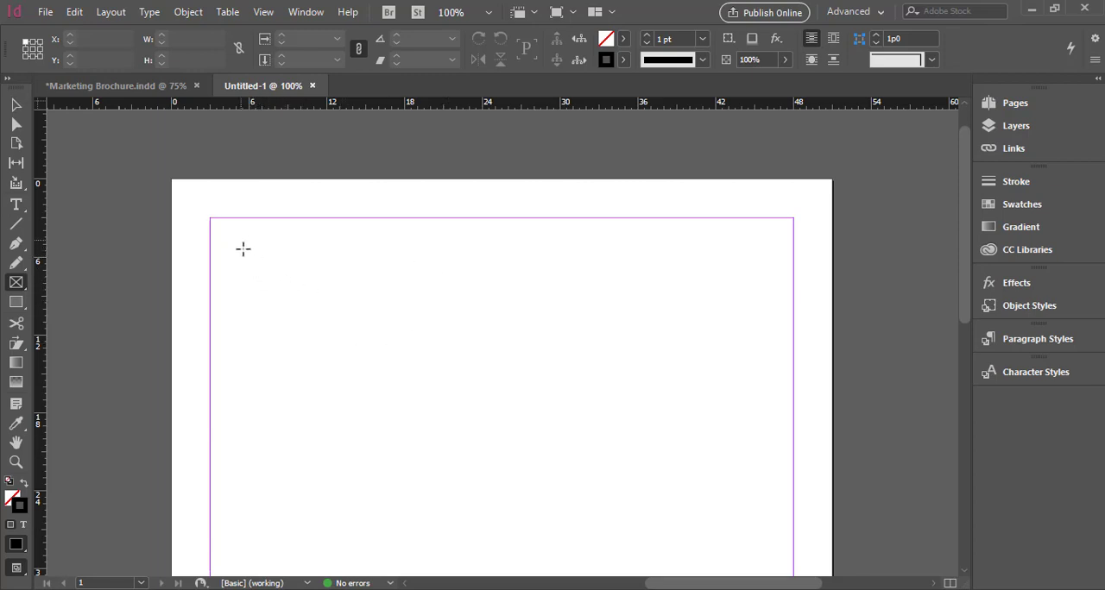
drag(246, 245, 506, 452)
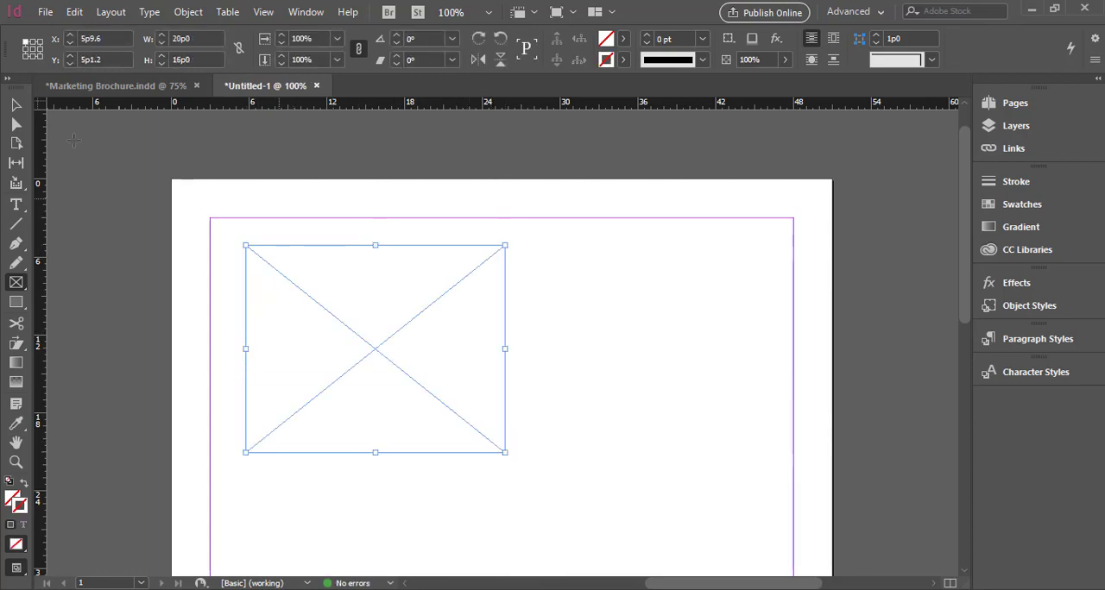
key(v)
click(648, 355)
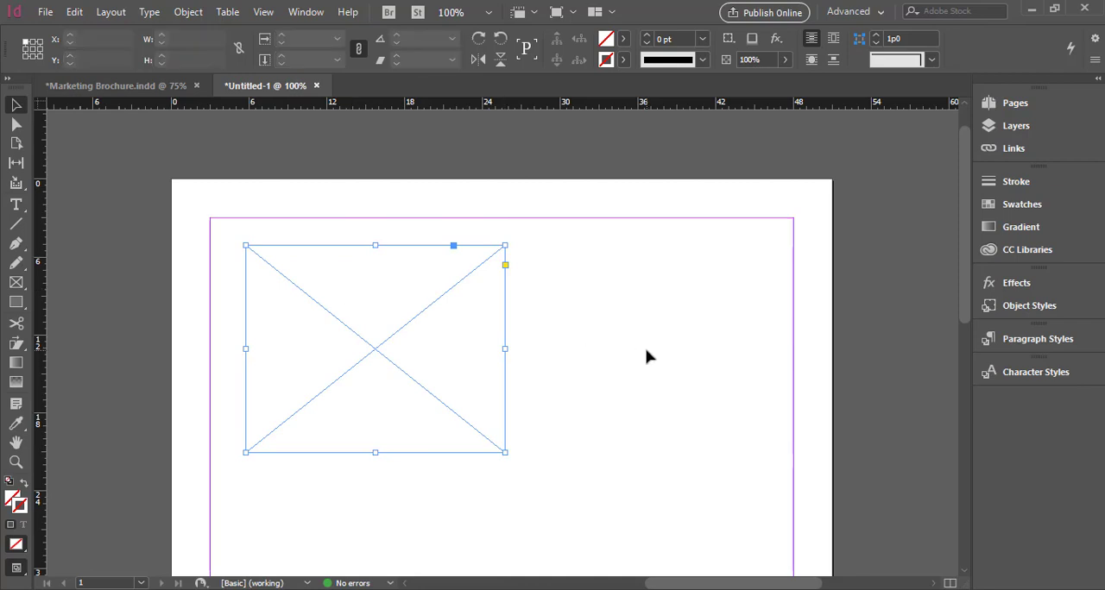
Place the image 267-pai5304-chim into the empty rectangle frame
click(474, 358)
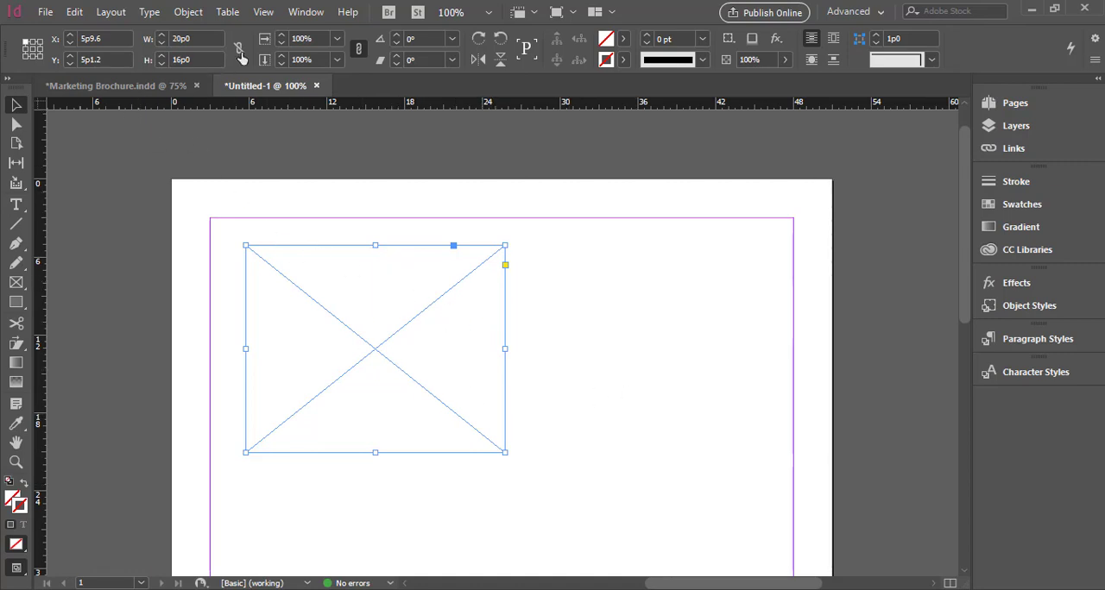
click(43, 13)
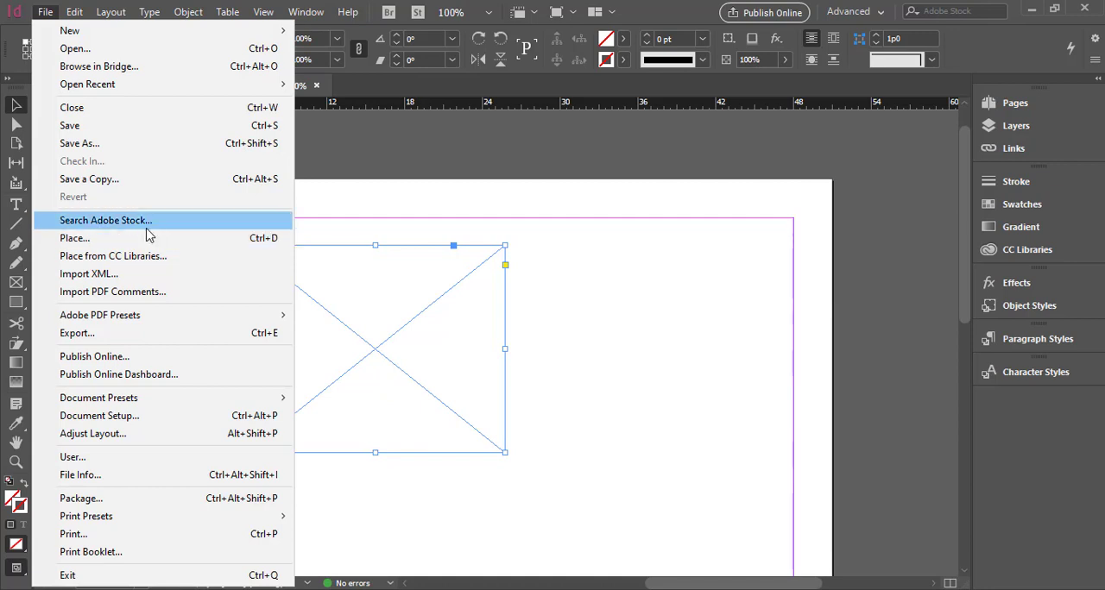
click(92, 242)
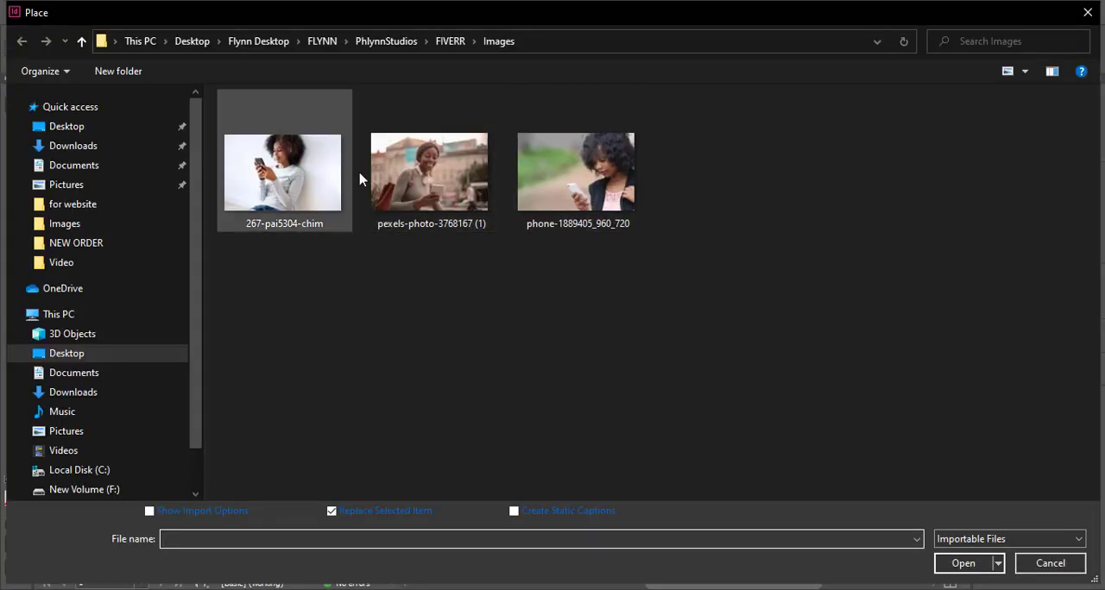
double_click(300, 172)
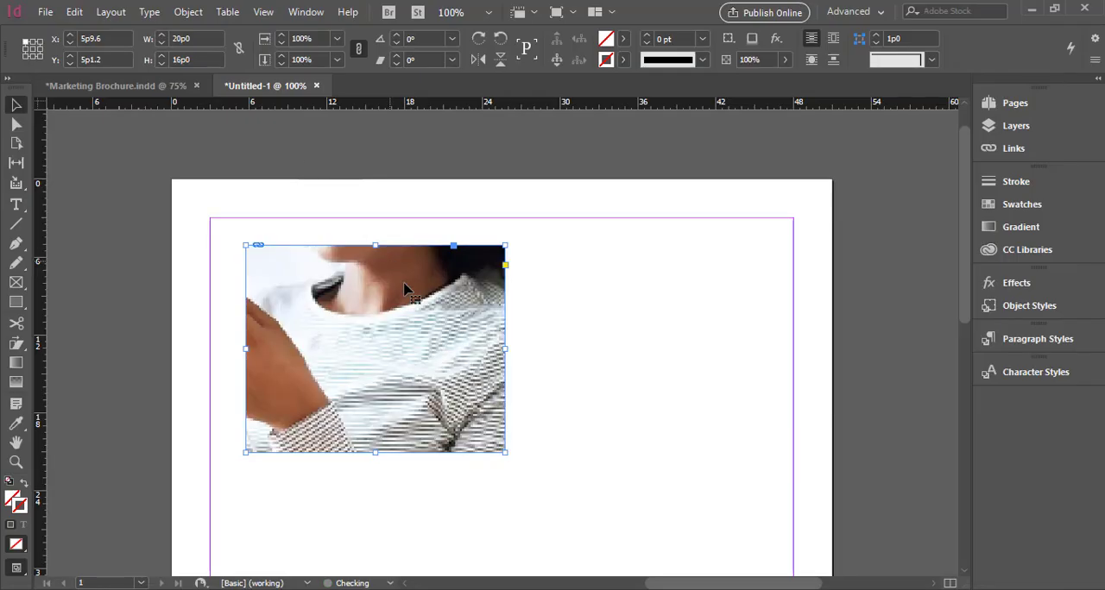
scroll(610, 345, down, 1)
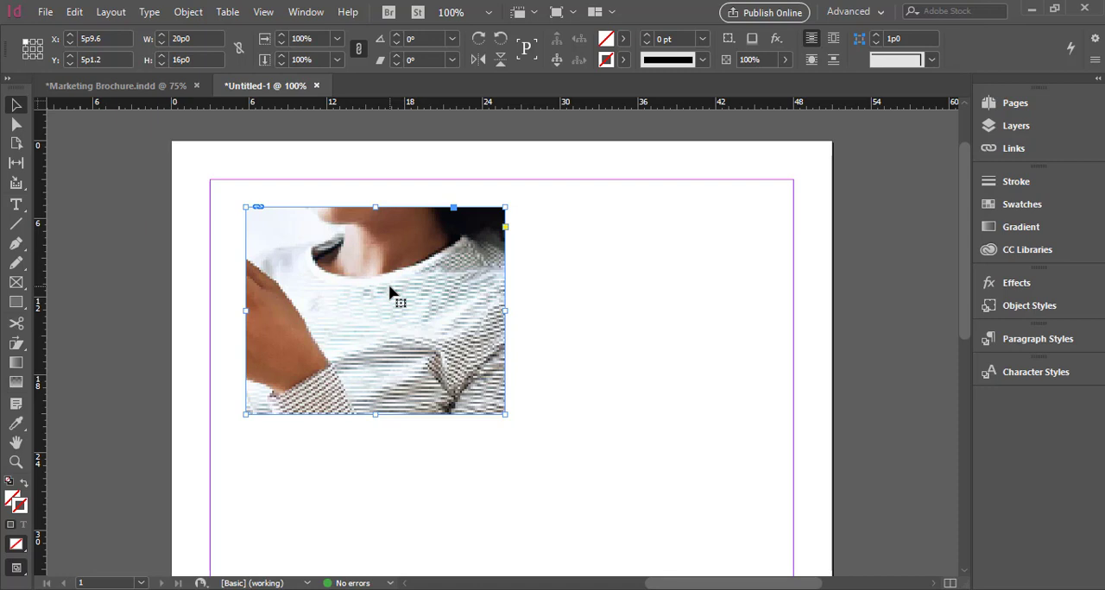
click(564, 291)
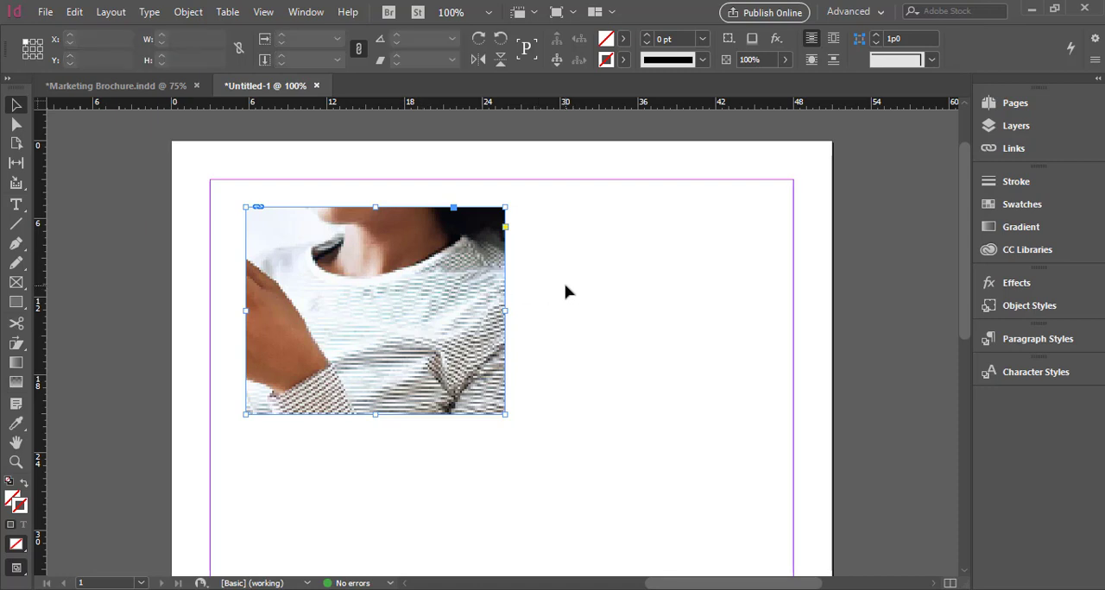
Select the image content inside the frame and scale it down proportionally to about 72%
double_click(415, 318)
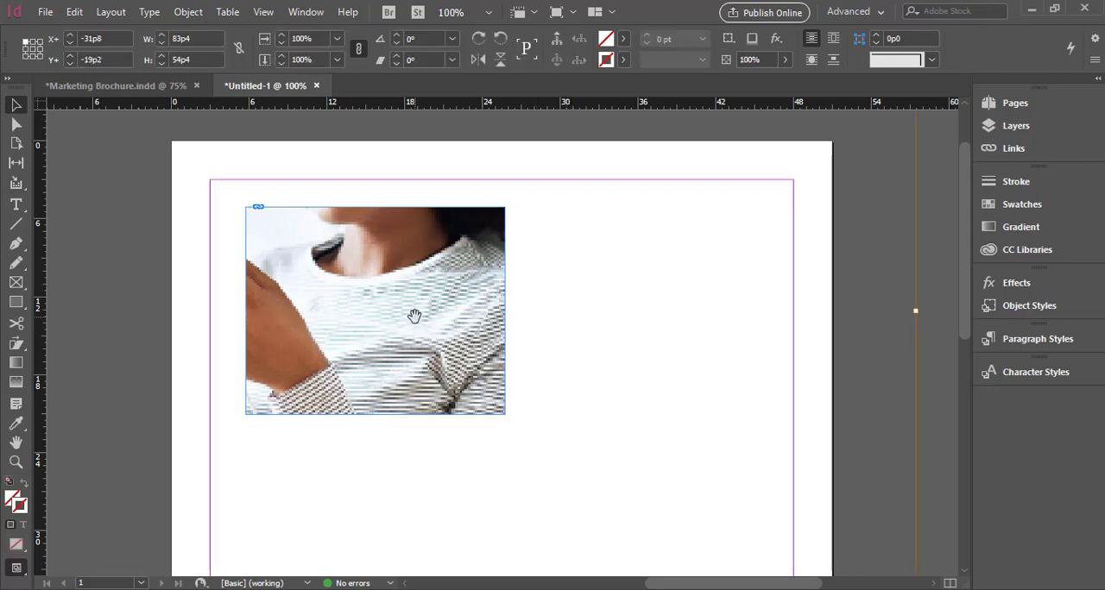
click(510, 293)
click(479, 308)
double_click(477, 299)
scroll(913, 379, up, 2)
scroll(915, 380, down, 7)
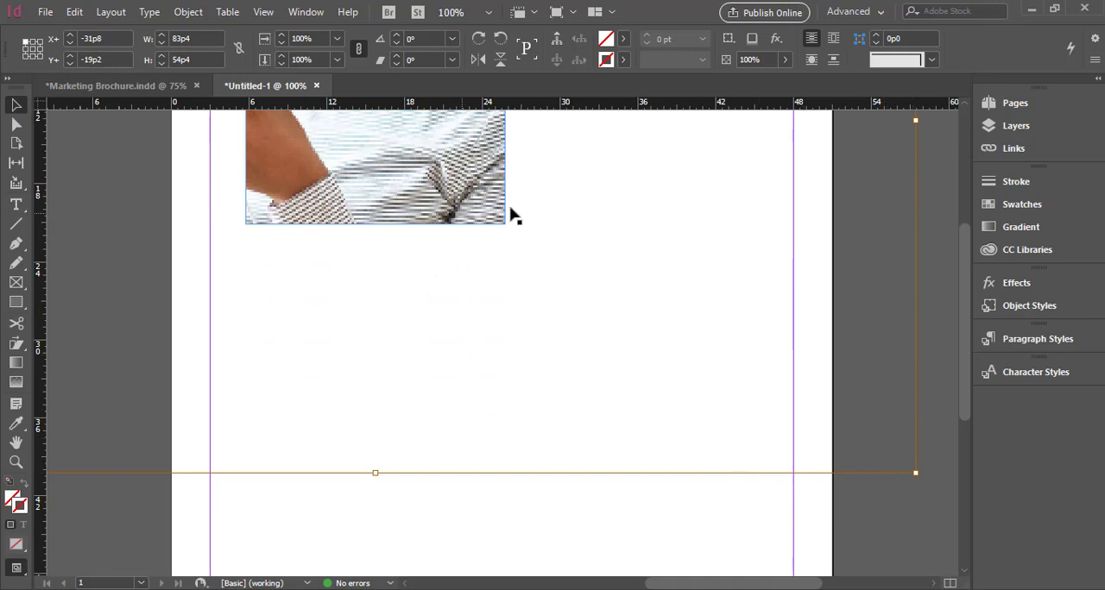
scroll(908, 385, up, 2)
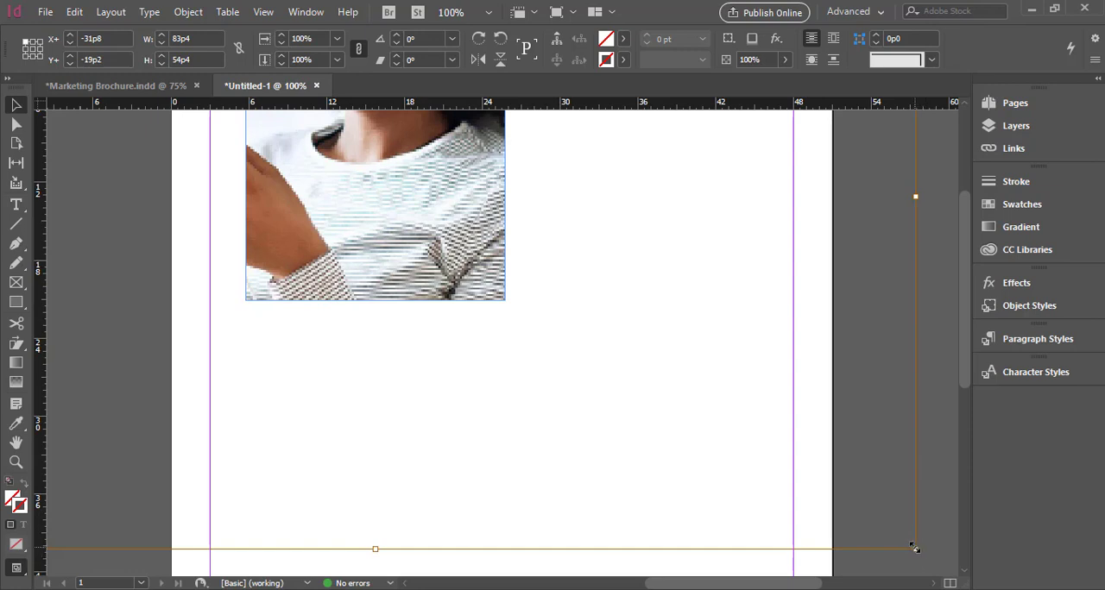
drag(915, 550, 612, 345)
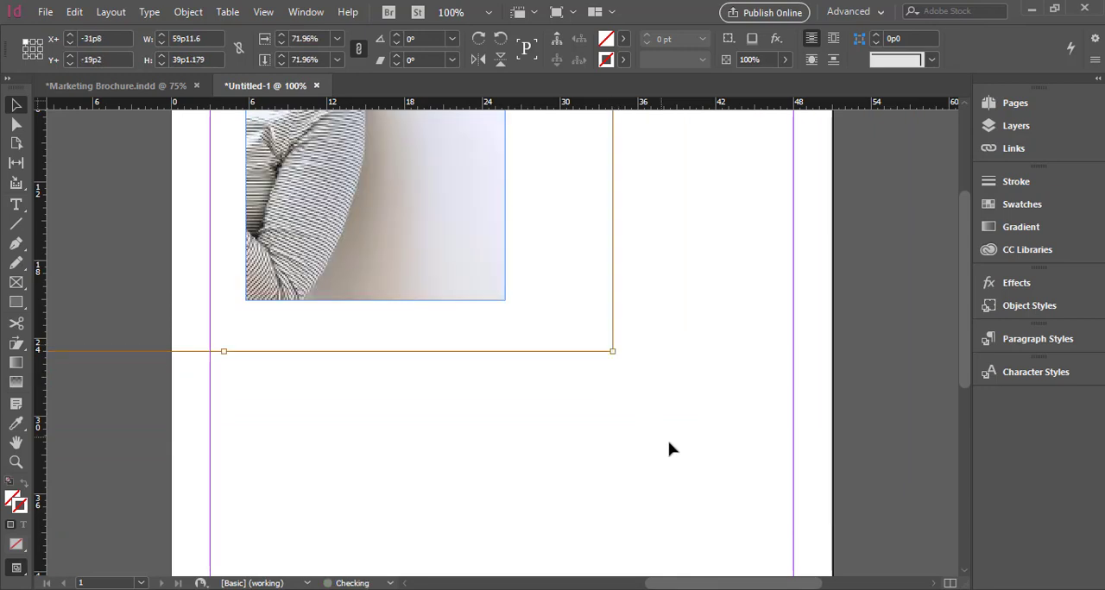
Scale the image content down to about 40.5% and move it so the woman falls within the frame
scroll(669, 448, up, 5)
key(ctrl+minus)
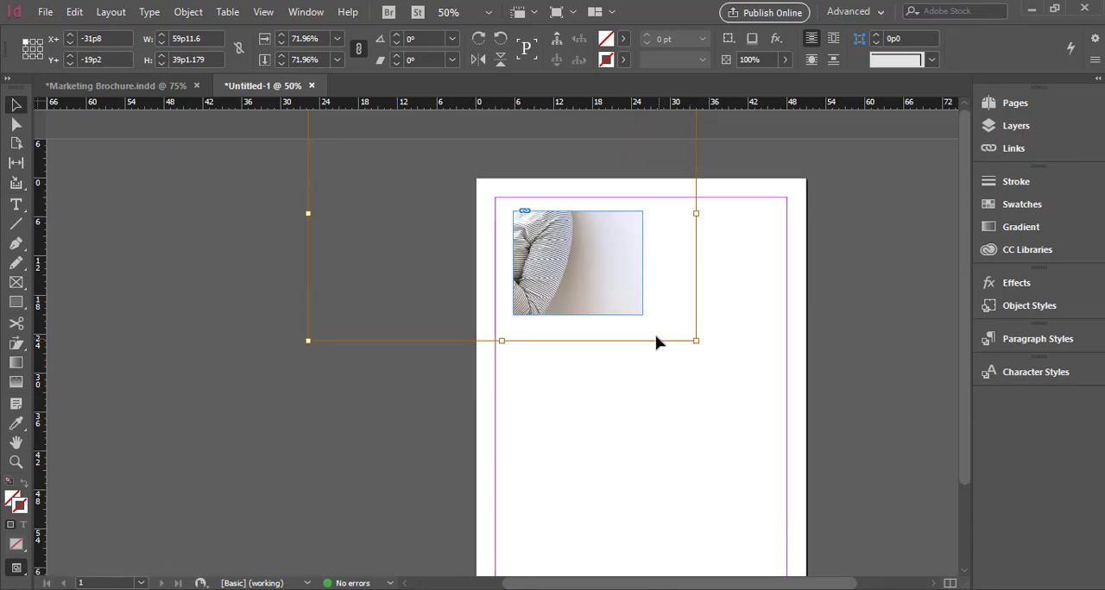
drag(696, 341, 637, 328)
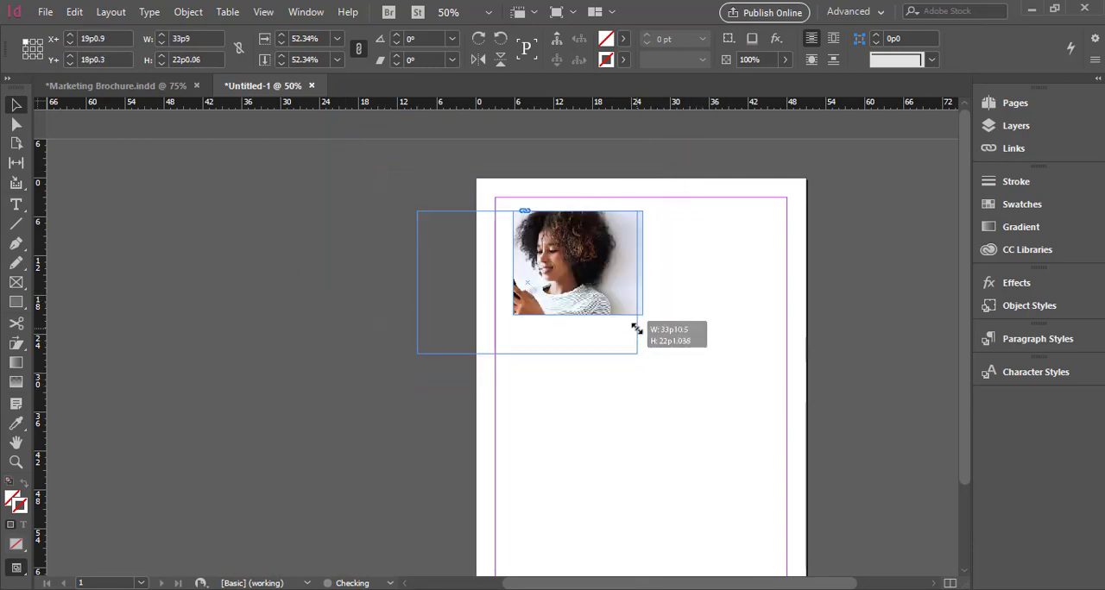
drag(587, 299, 621, 299)
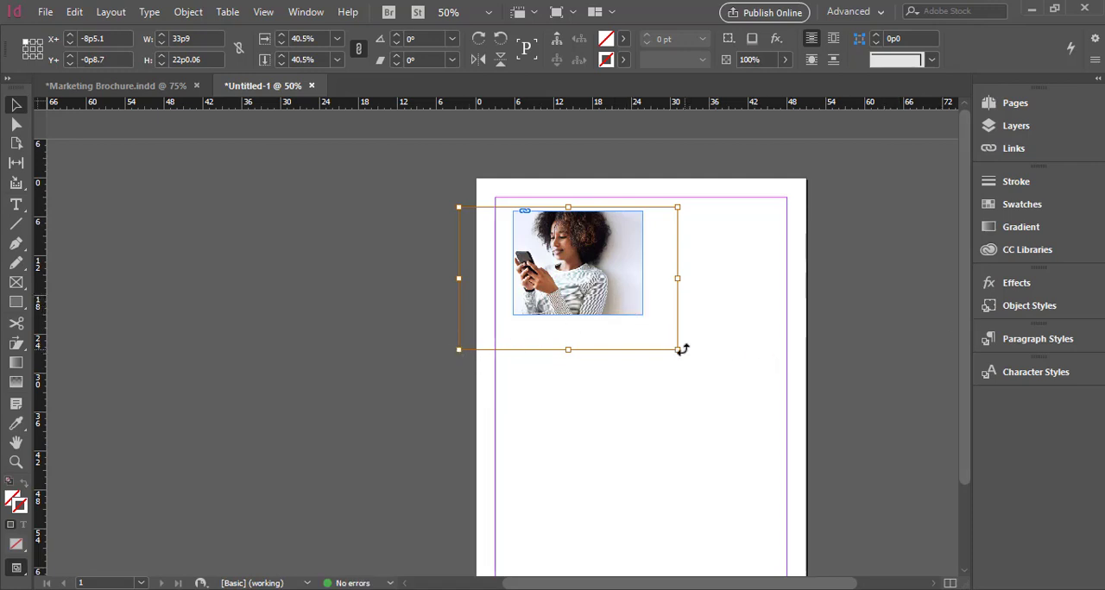
Shrink the image content a little further, reposition the woman within the frame, and deselect it
drag(672, 347, 650, 320)
drag(591, 259, 613, 278)
click(693, 315)
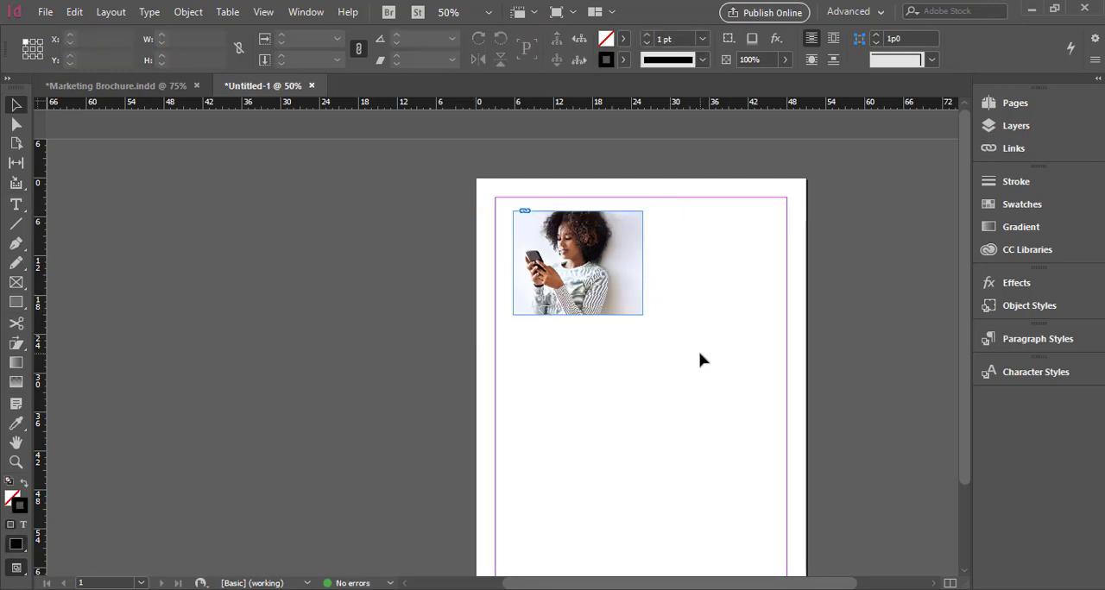
Undo the image's scaling, repositioning and placement, back to the empty rectangle frame
key(ctrl+z)
key(ctrl+z)
key(ctrl+z)
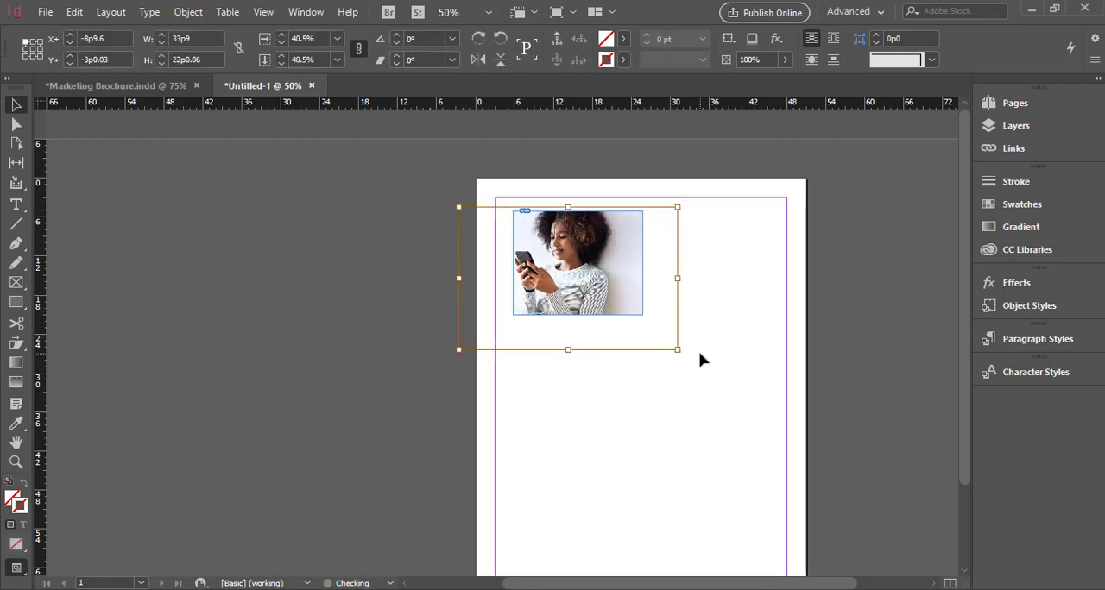
key(ctrl+z)
key(ctrl+z)
key(ctrl+z)
key(ctrl+z)
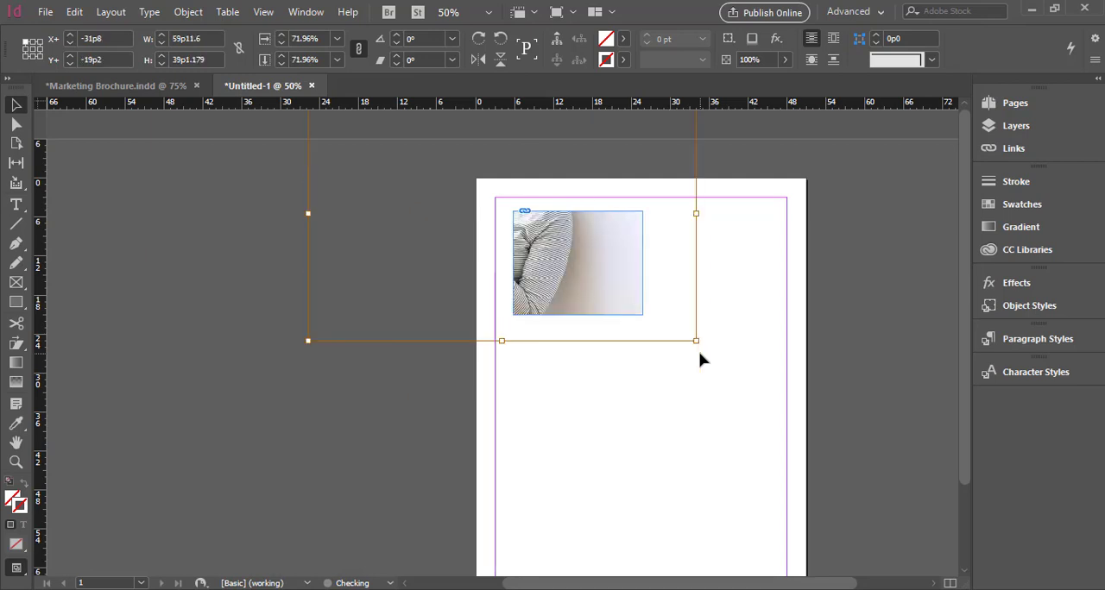
key(ctrl+z)
key(ctrl+z)
key(ctrl+z)
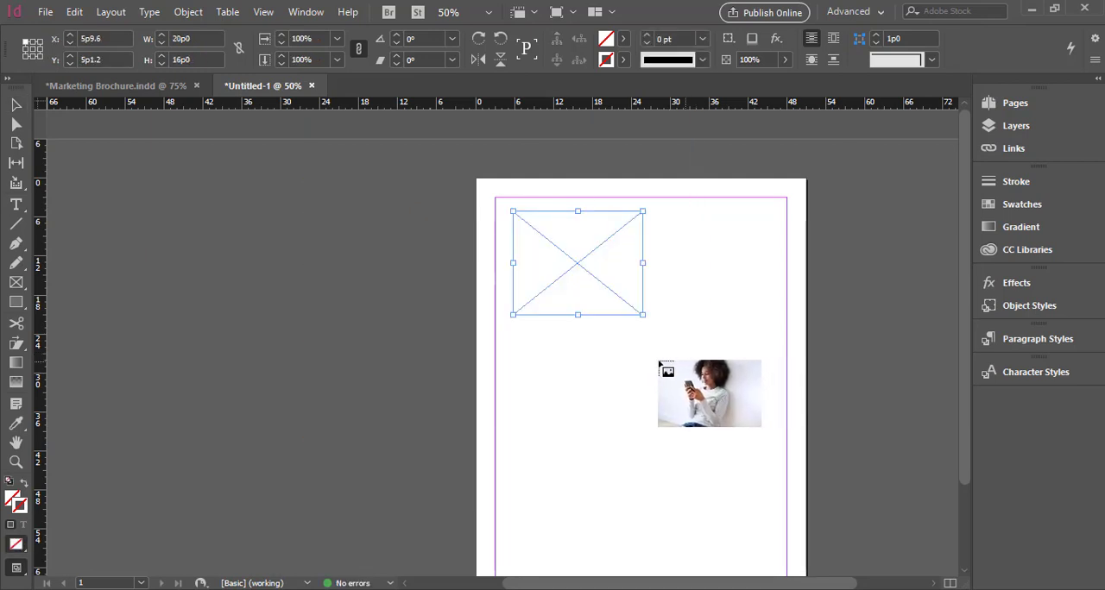
key(ctrl+z)
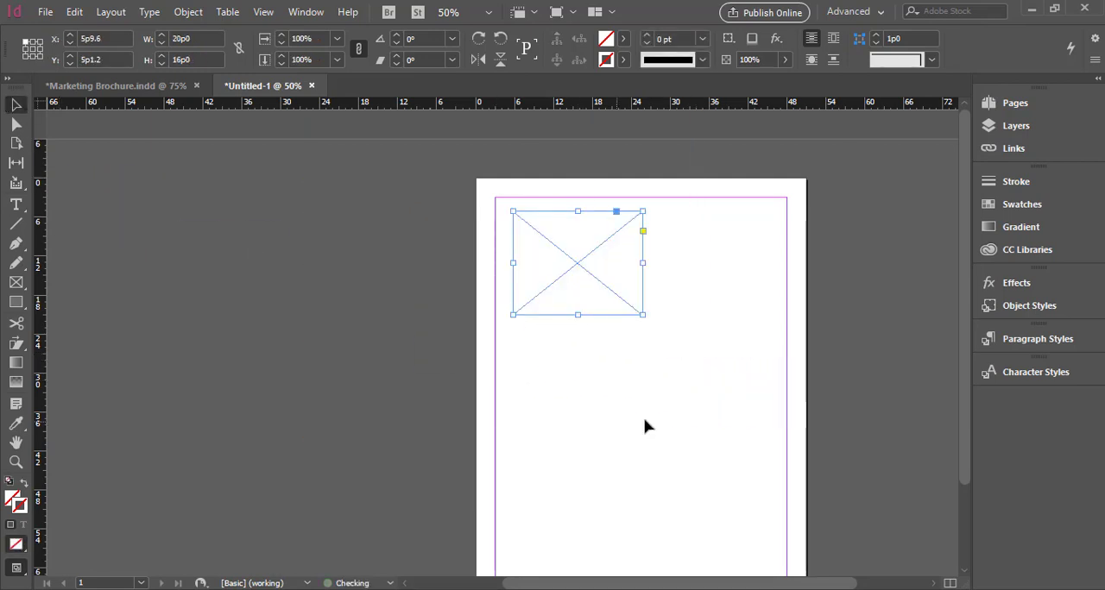
Place the image 267-pai5304-chim into the selected empty frame again
key(ctrl+equal)
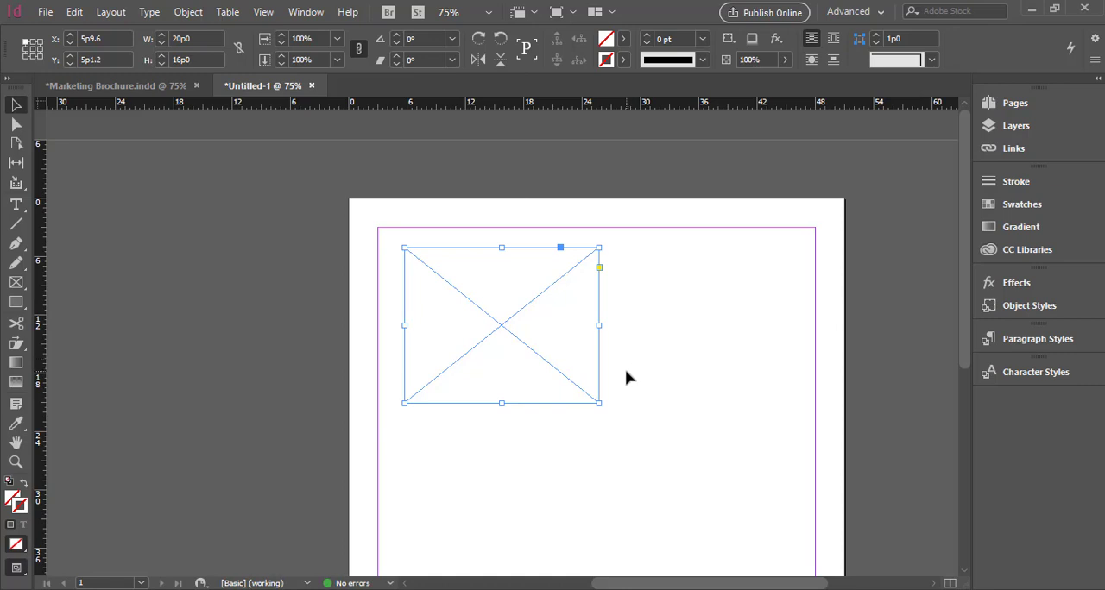
key(ctrl+d)
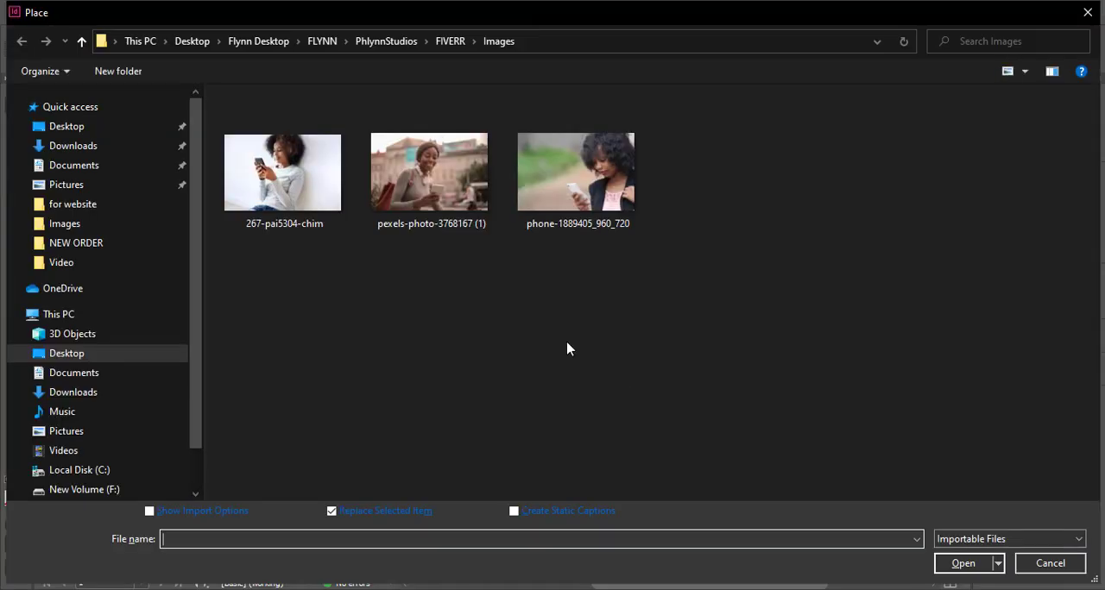
double_click(311, 185)
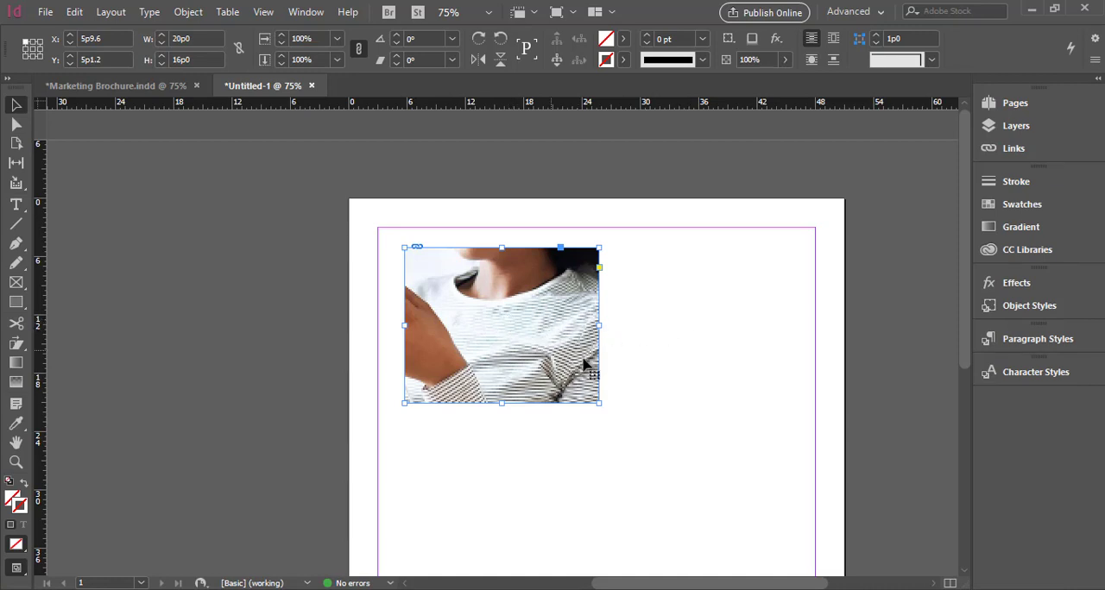
Fit the placed image to its frame using the Fill Frame Proportionally option
scroll(602, 368, down, 1)
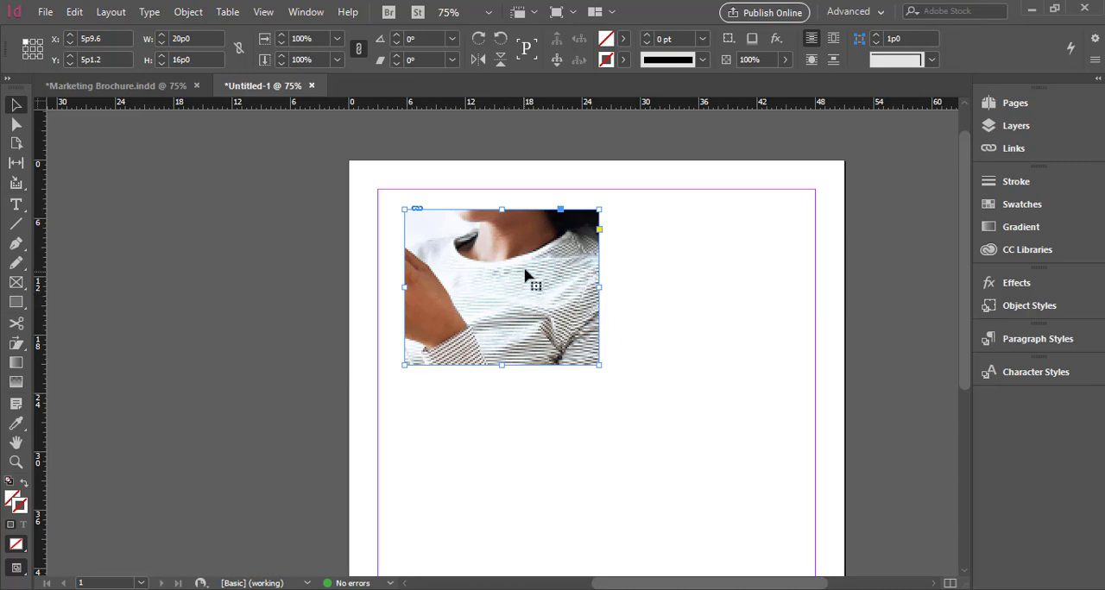
right_click(501, 257)
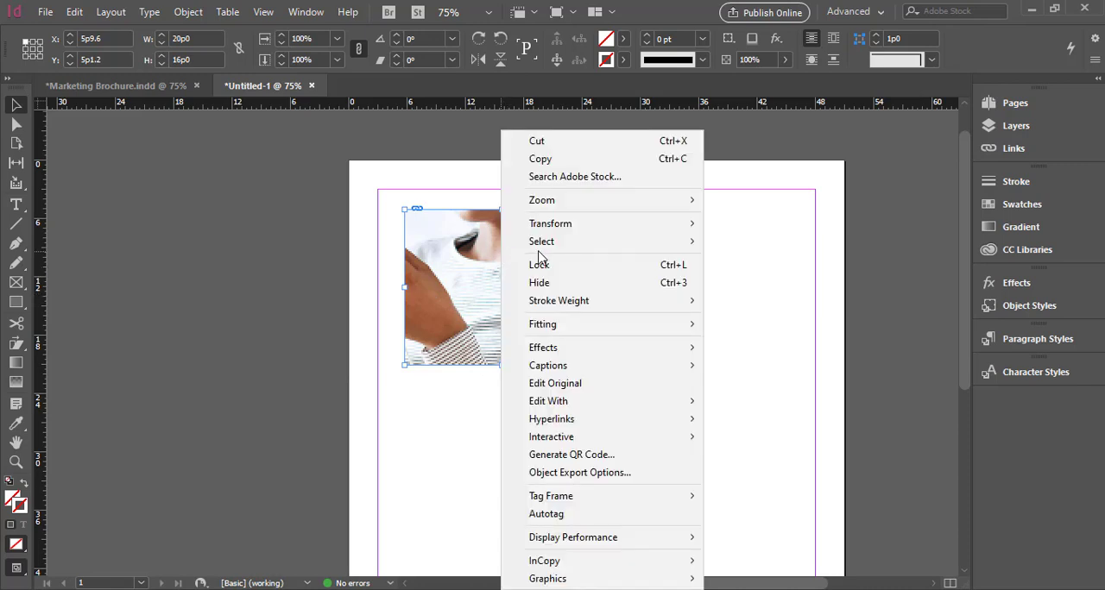
mouse_move(624, 336)
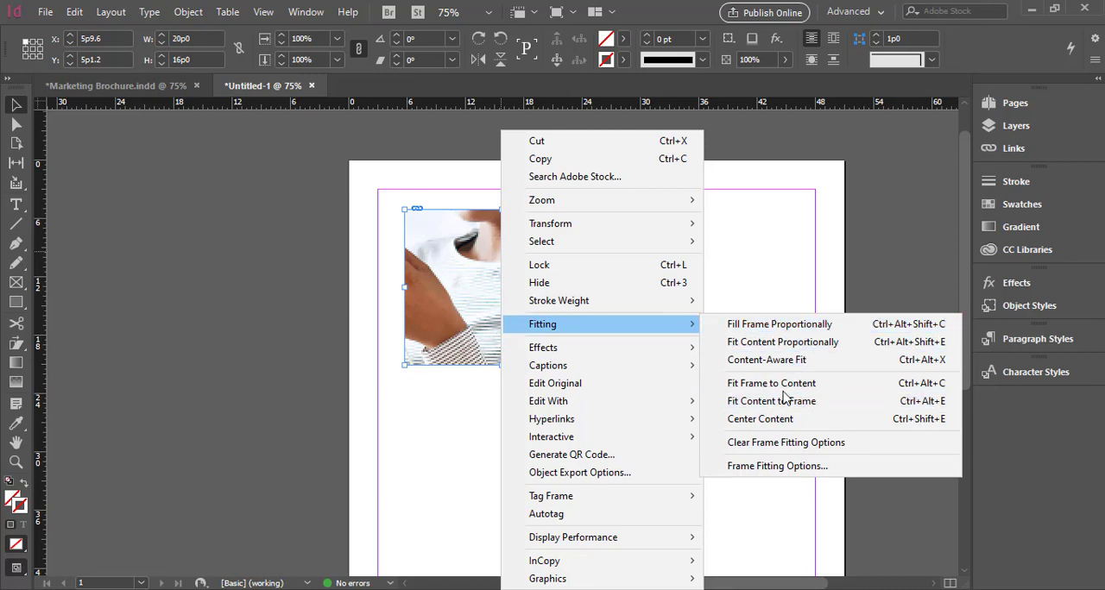
click(795, 331)
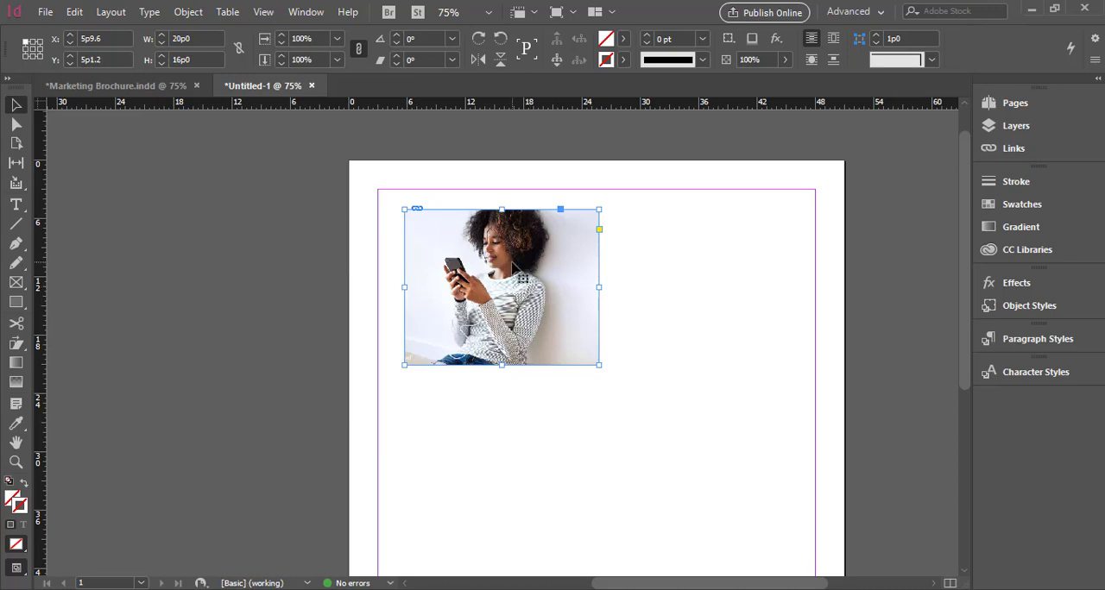
Duplicate the photo frame beside the original at the same height, with the copy at about X 27p3.6, and deselect it
click(613, 290)
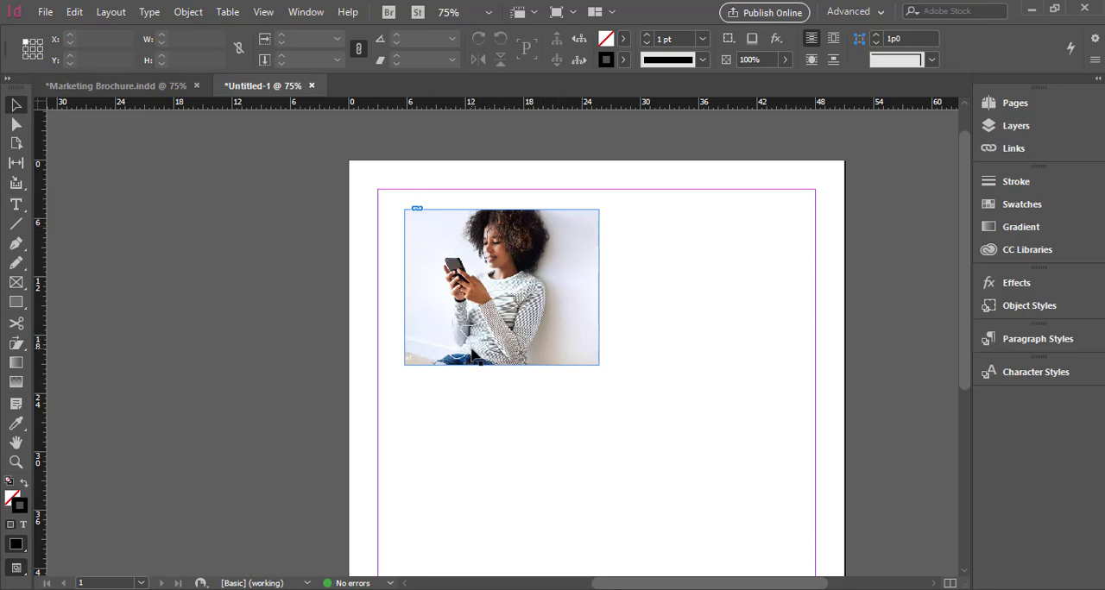
click(544, 328)
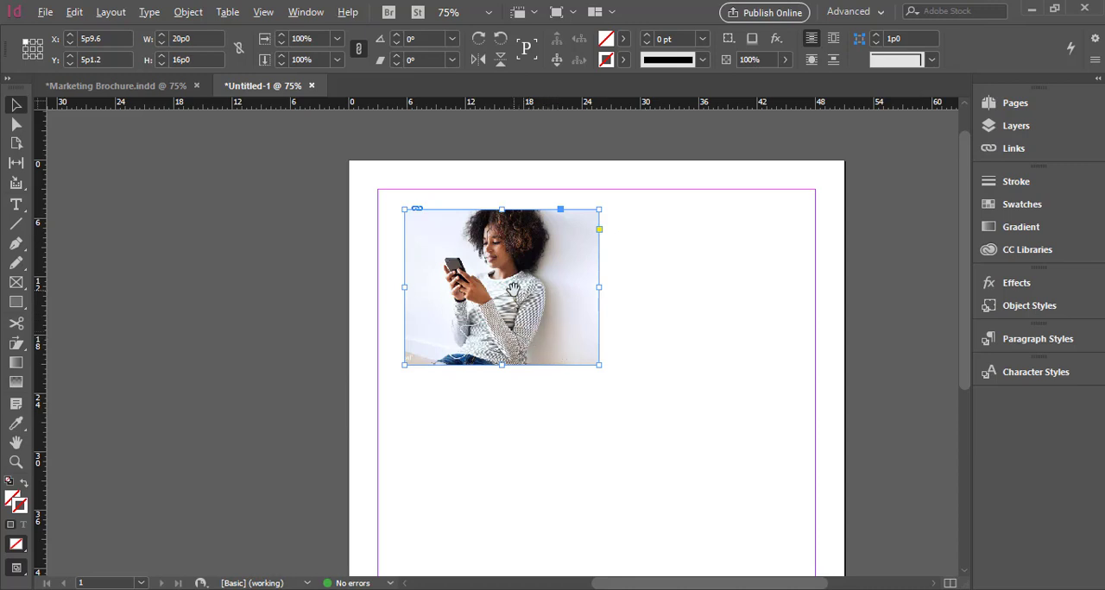
drag(530, 298, 740, 301)
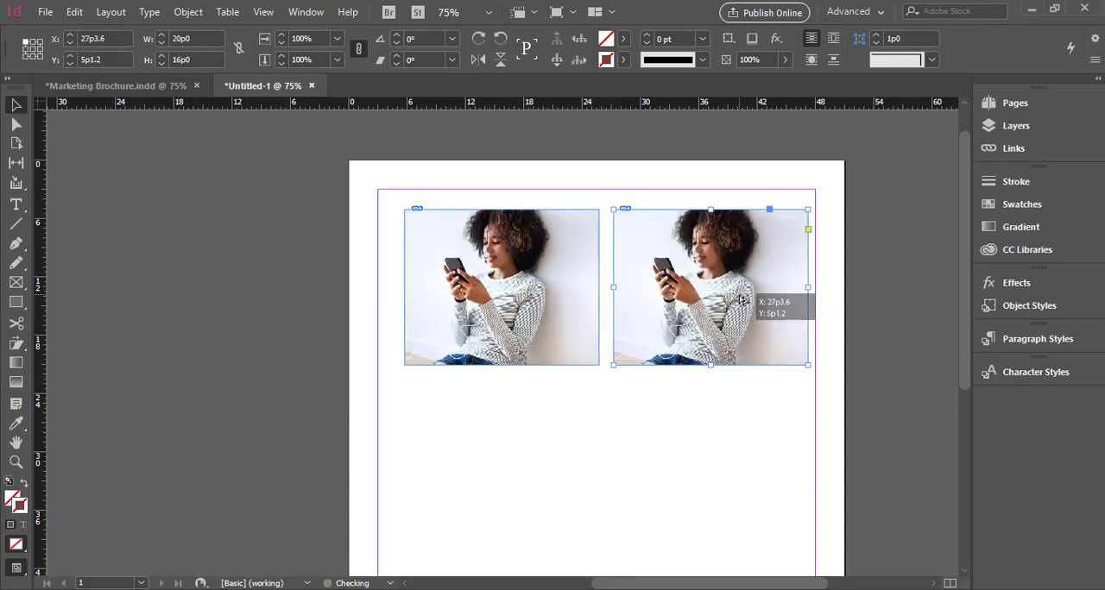
click(702, 453)
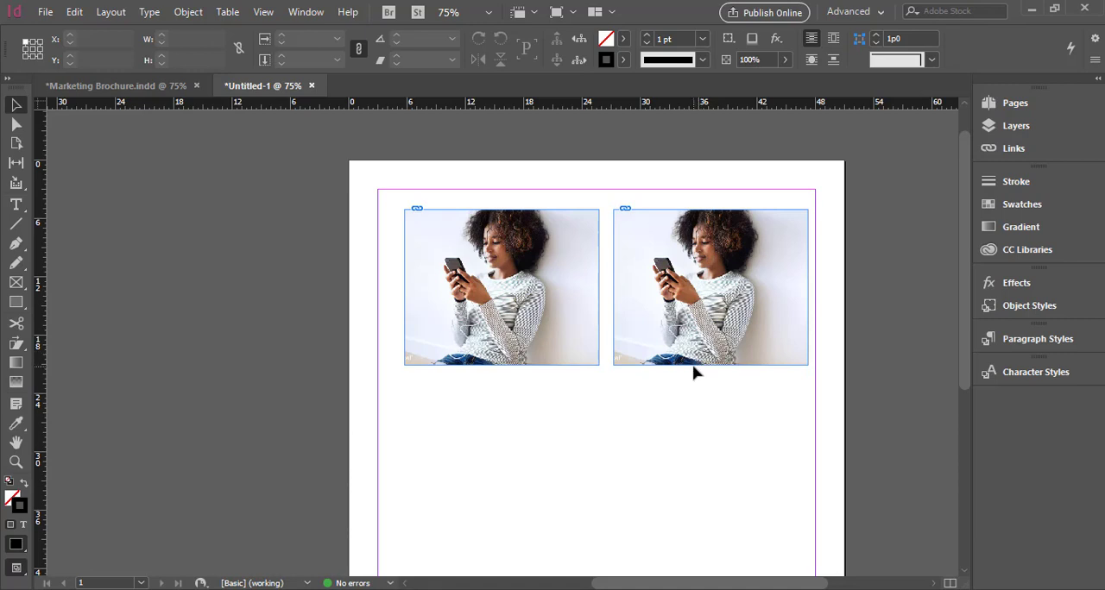
Delete the photo inside the duplicate frame and place the outdoor photo of the smiling woman holding a phone in it
click(710, 289)
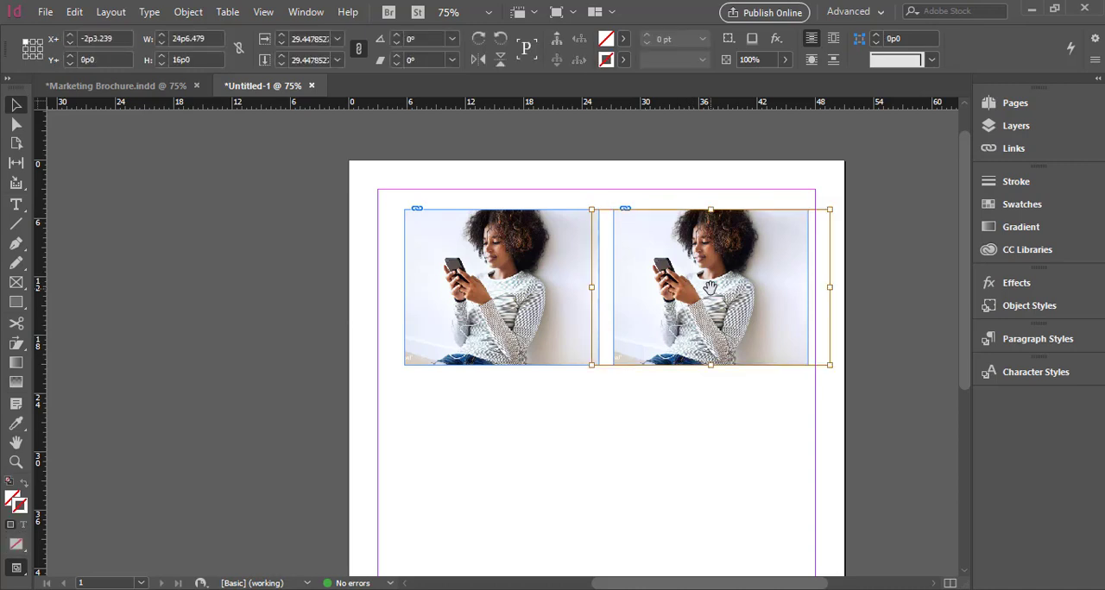
key(Delete)
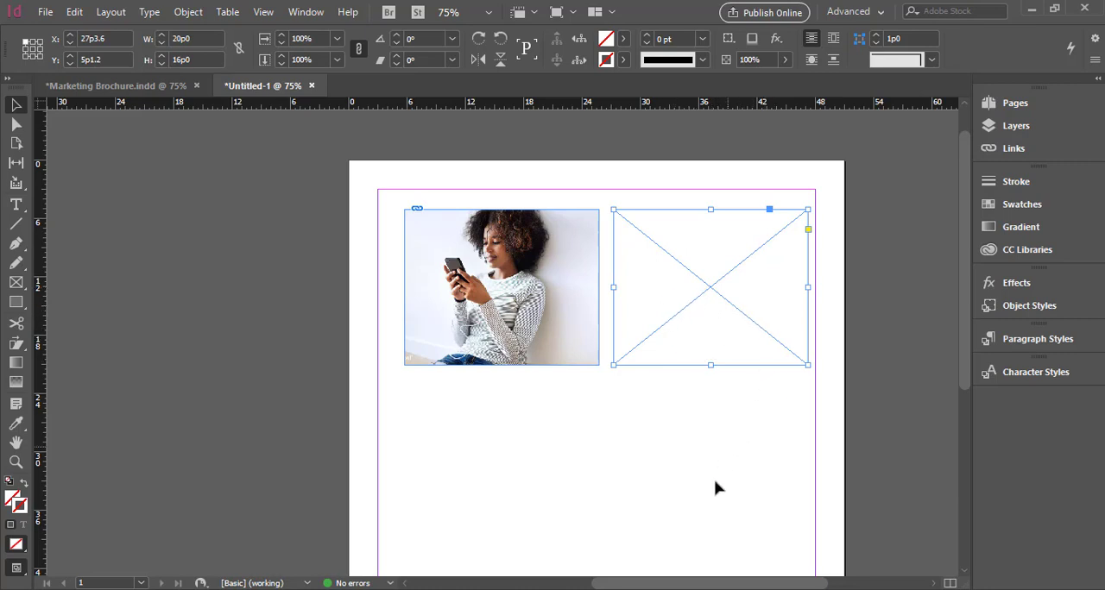
drag(670, 586, 700, 583)
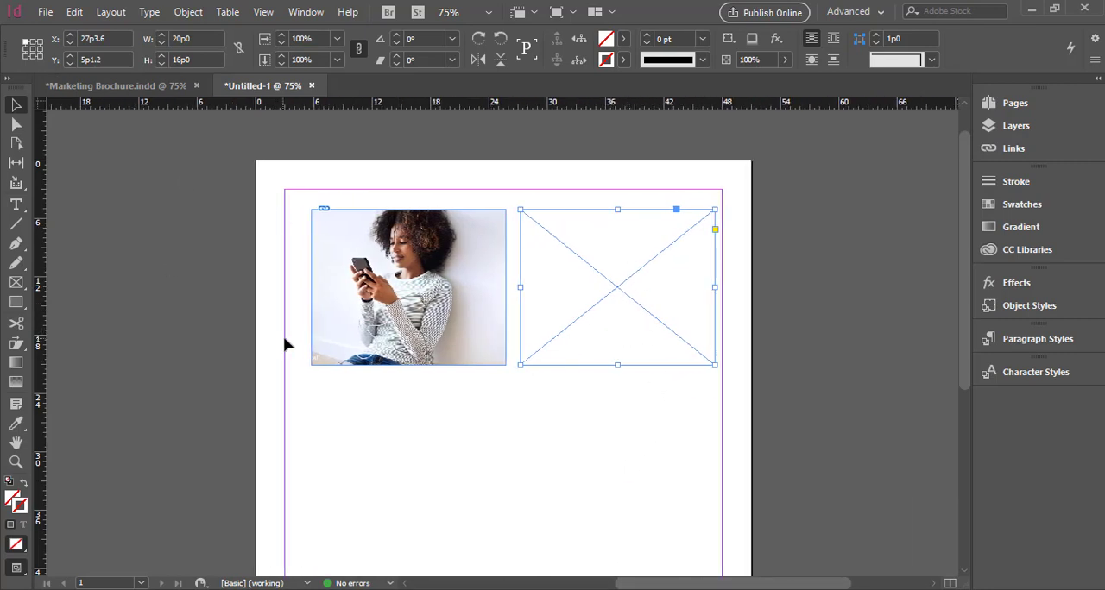
key(ctrl+d)
double_click(446, 195)
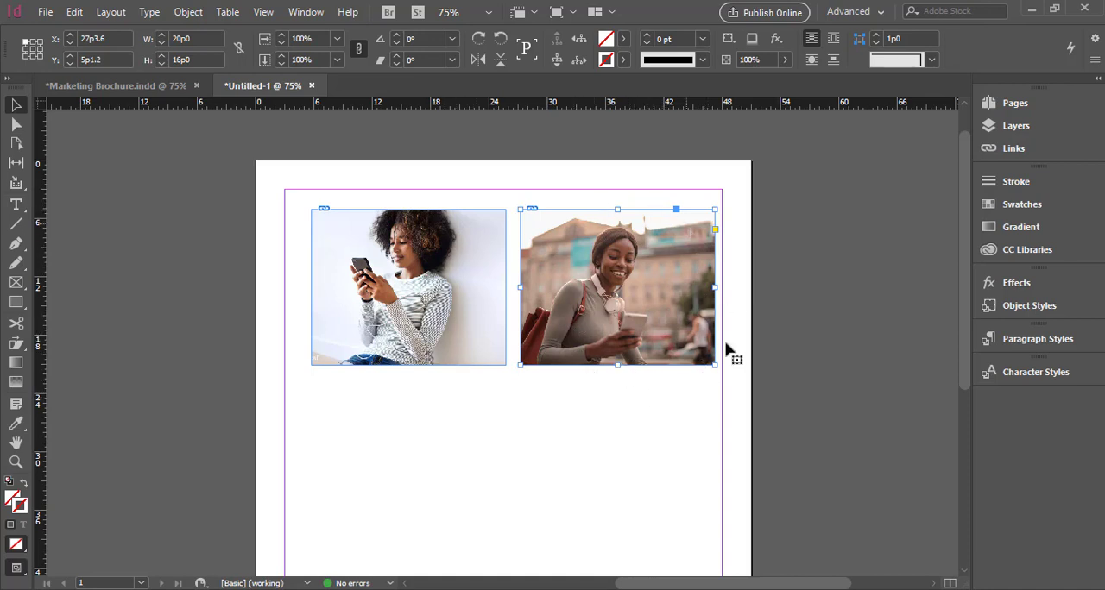
Try fitting the second photo to its frame with the Fit Content Proportionally option
right_click(566, 263)
mouse_move(647, 334)
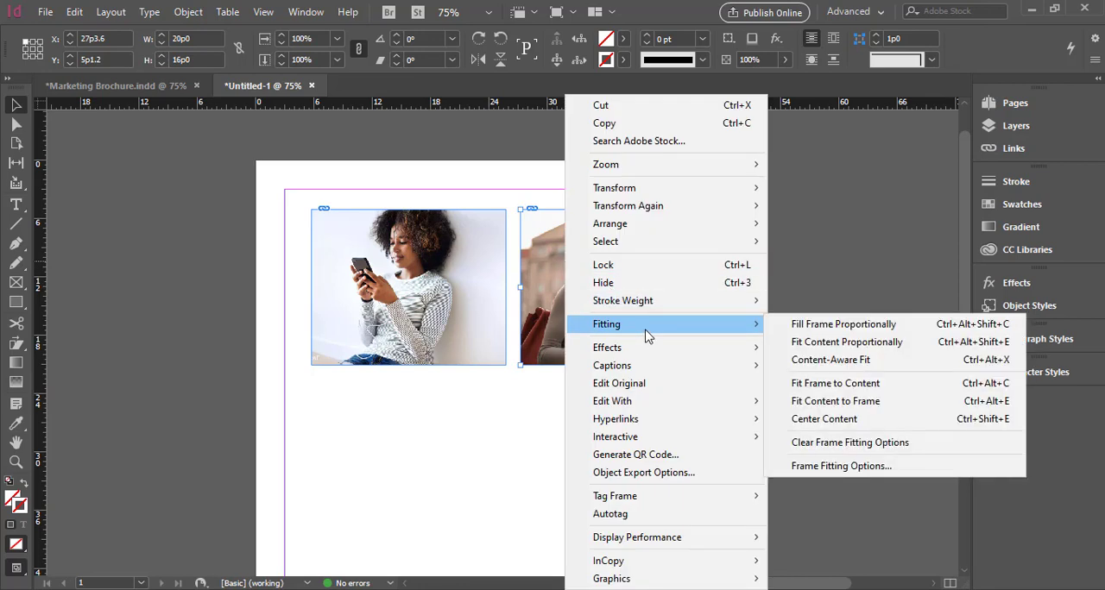
click(863, 344)
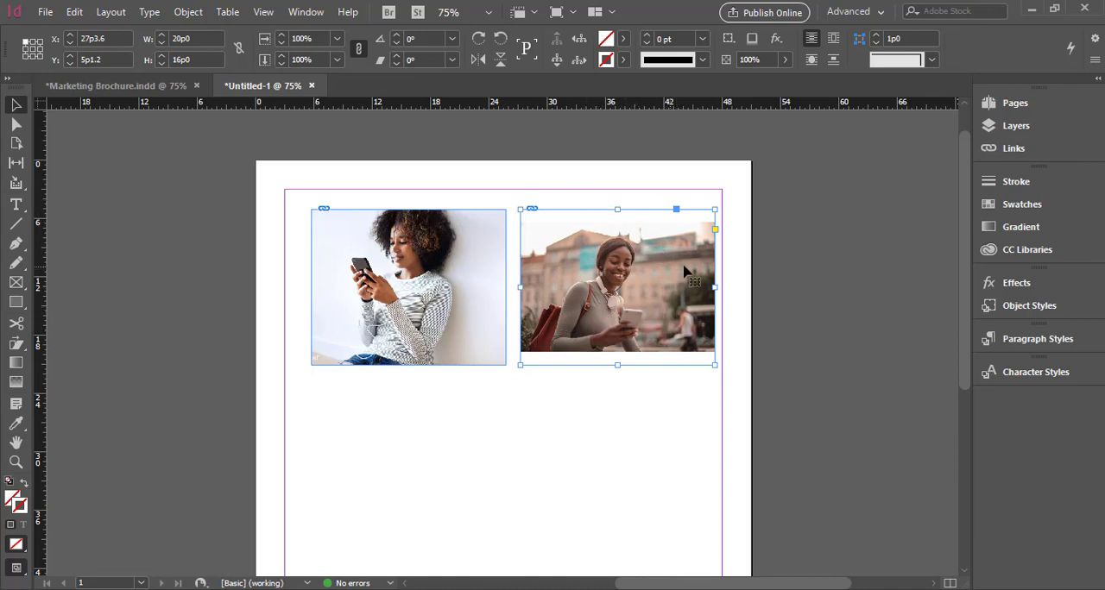
Fit the second photo to its frame using the Fill Frame Proportionally option
right_click(587, 271)
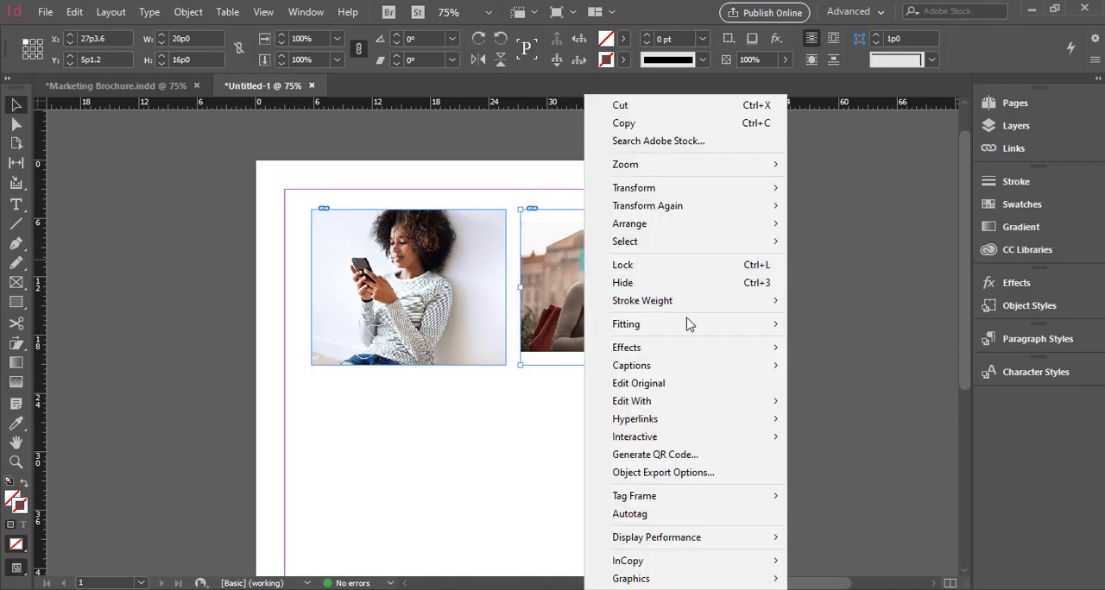
mouse_move(738, 326)
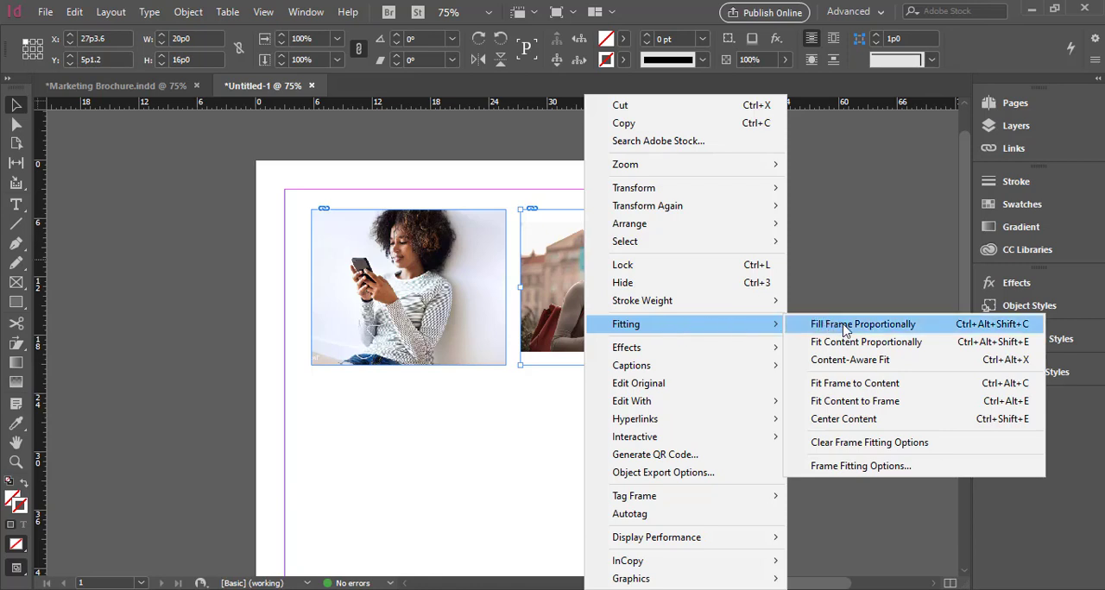
click(877, 331)
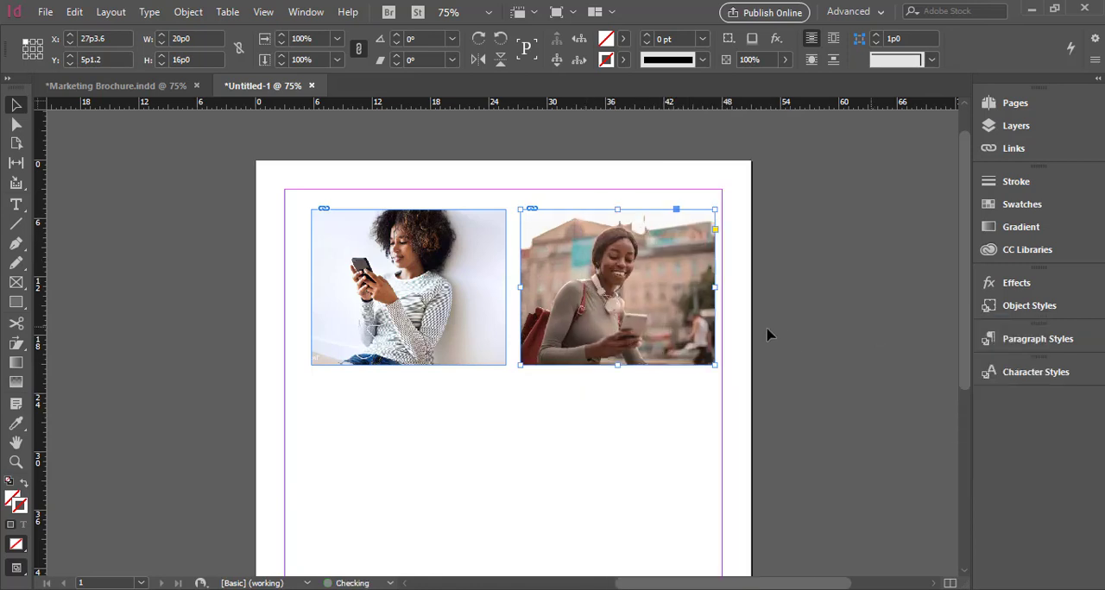